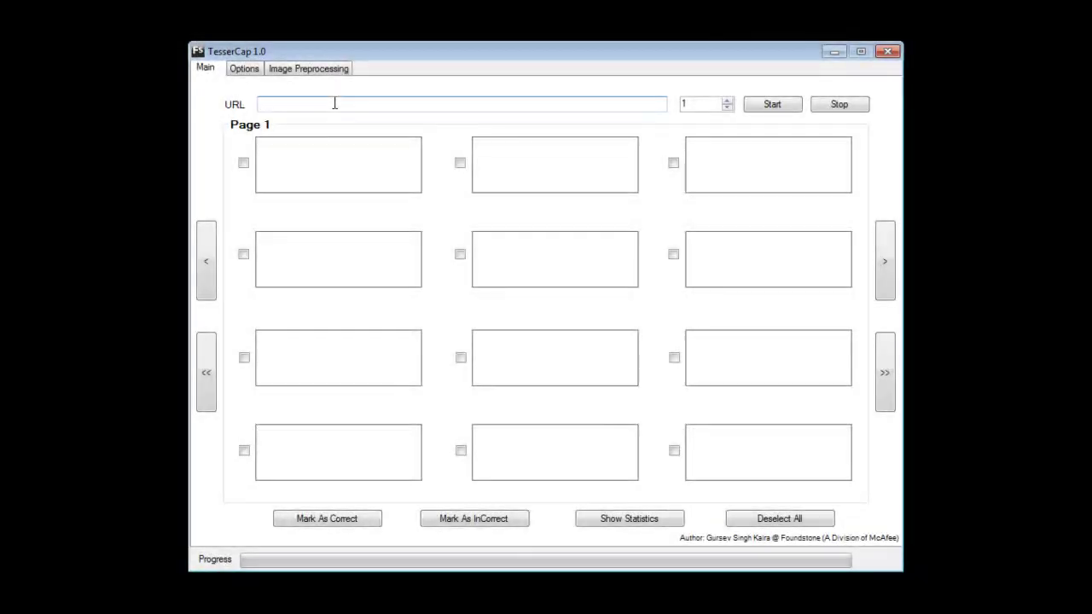
click(335, 103)
click(309, 69)
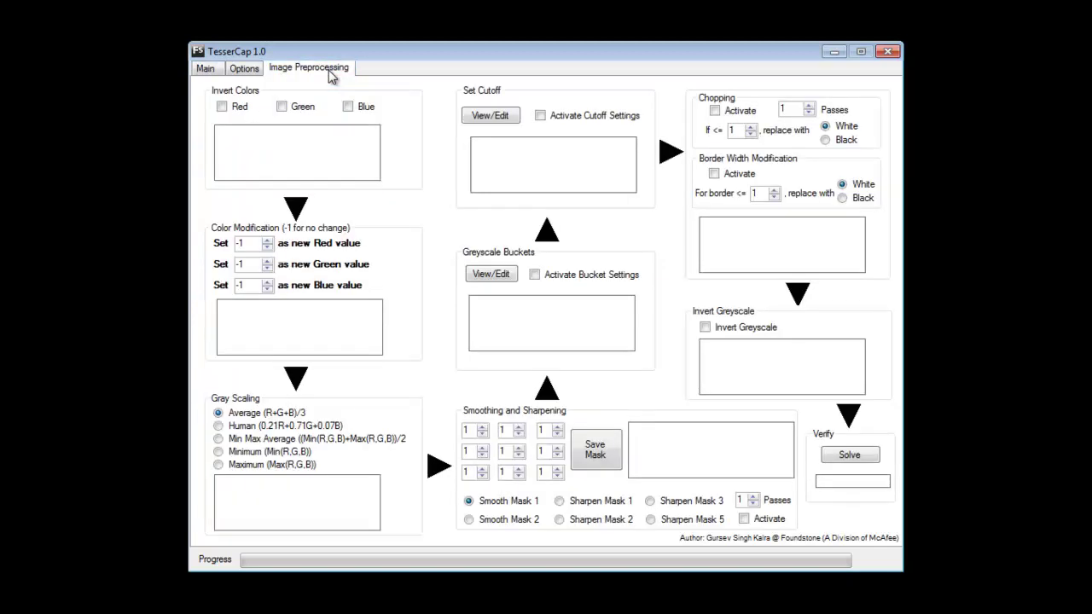
click(205, 69)
click(280, 103)
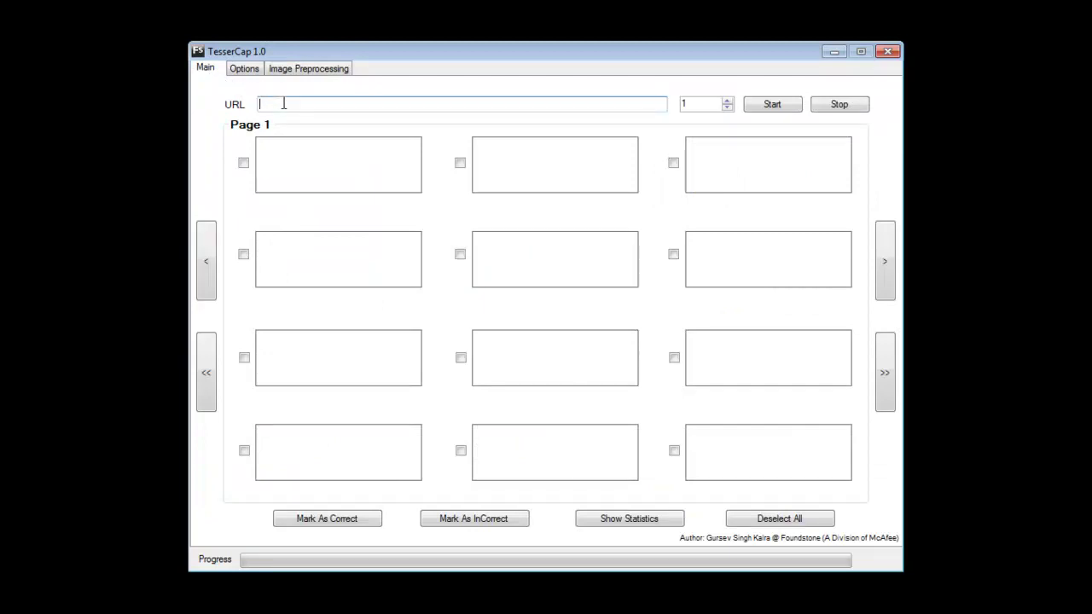
text(http://captchahost.com:8080/)
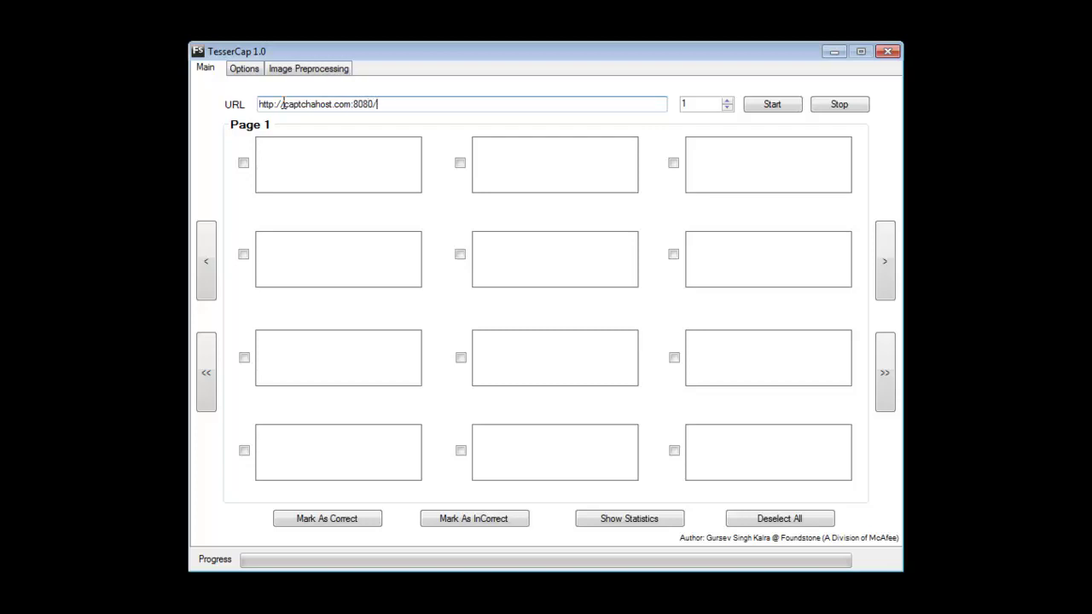
text(c)
Set the number of CAPTCHAs to 5, run the test and dismiss the completion message.
click(728, 101)
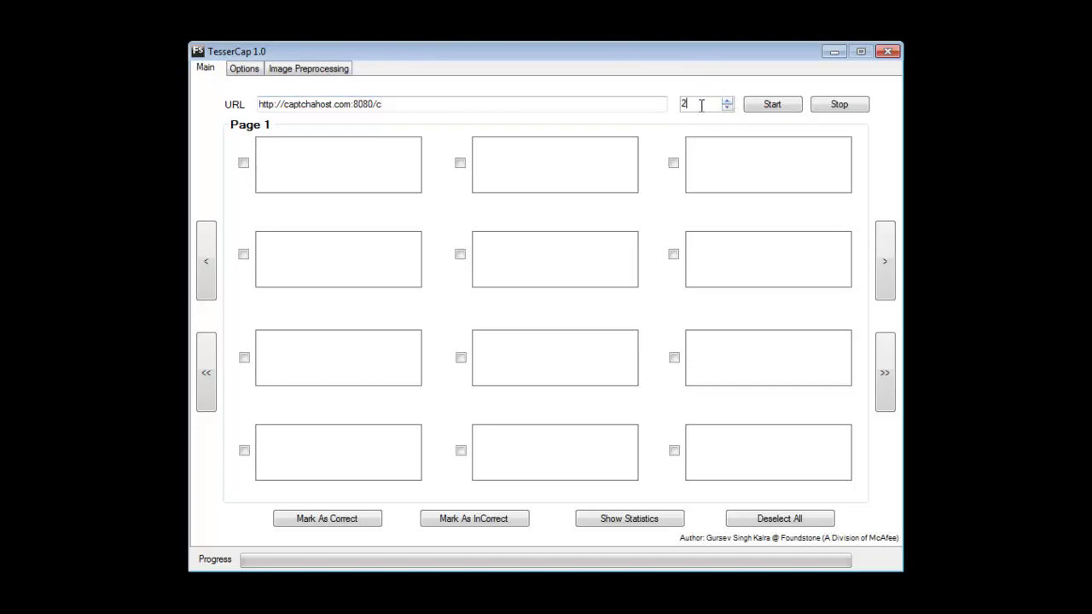
drag(701, 105, 680, 104)
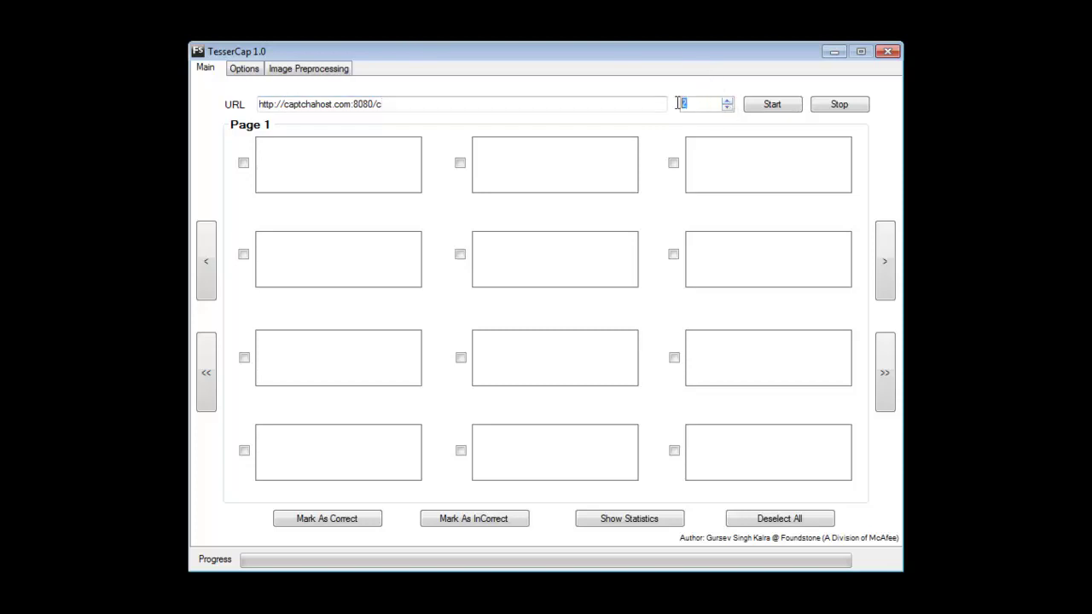
click(727, 99)
click(727, 99)
click(727, 99)
click(773, 106)
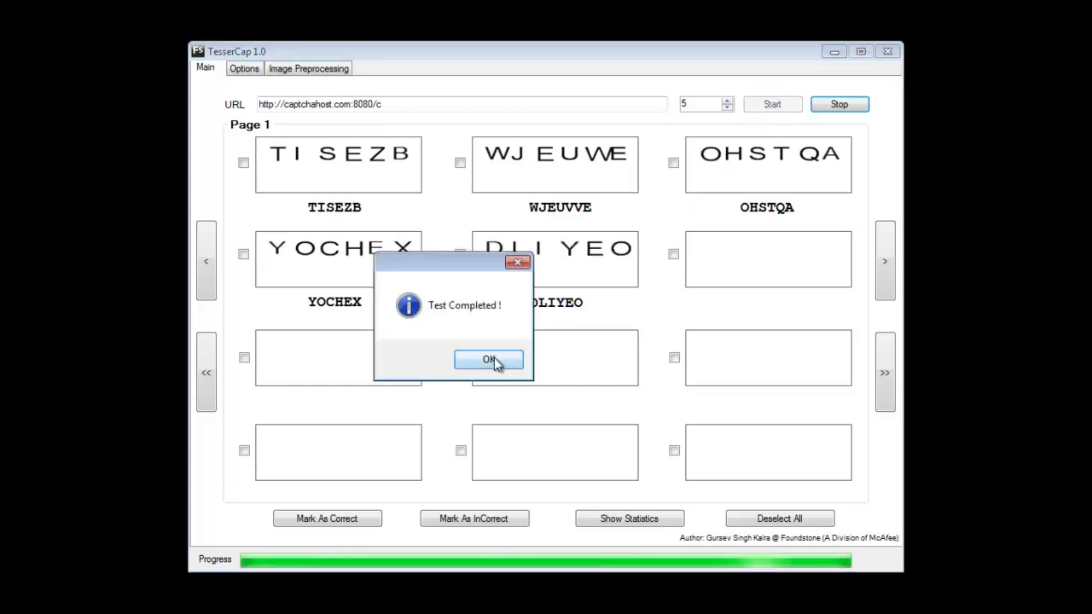
click(491, 359)
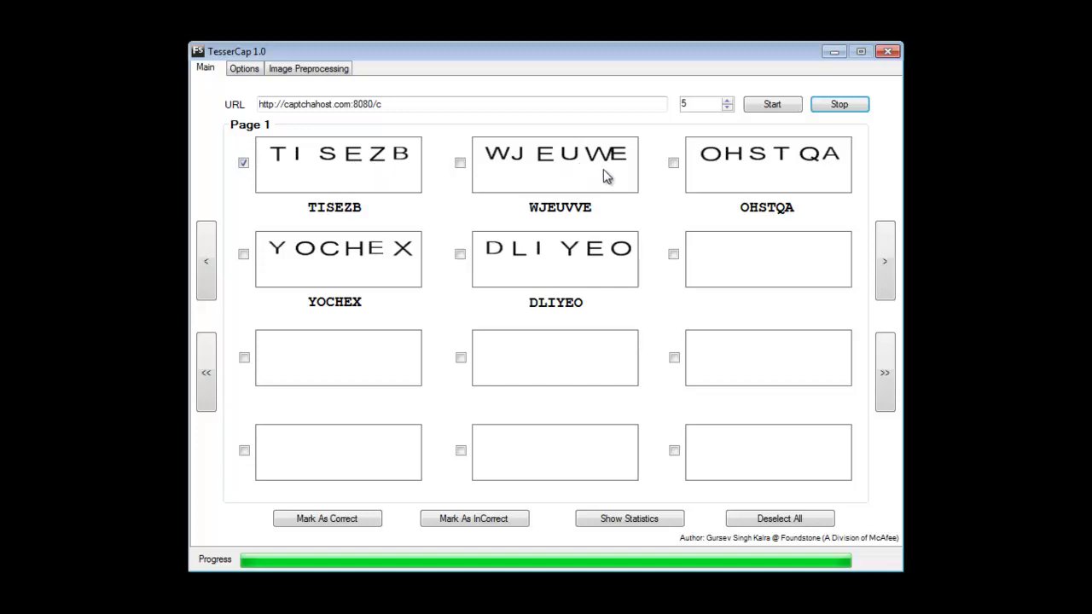
Mark the results TISEZB, OHSTQA, YOCHEX and DLIYEO as correct and WJEUVVE as incorrect.
click(771, 173)
click(550, 256)
click(363, 522)
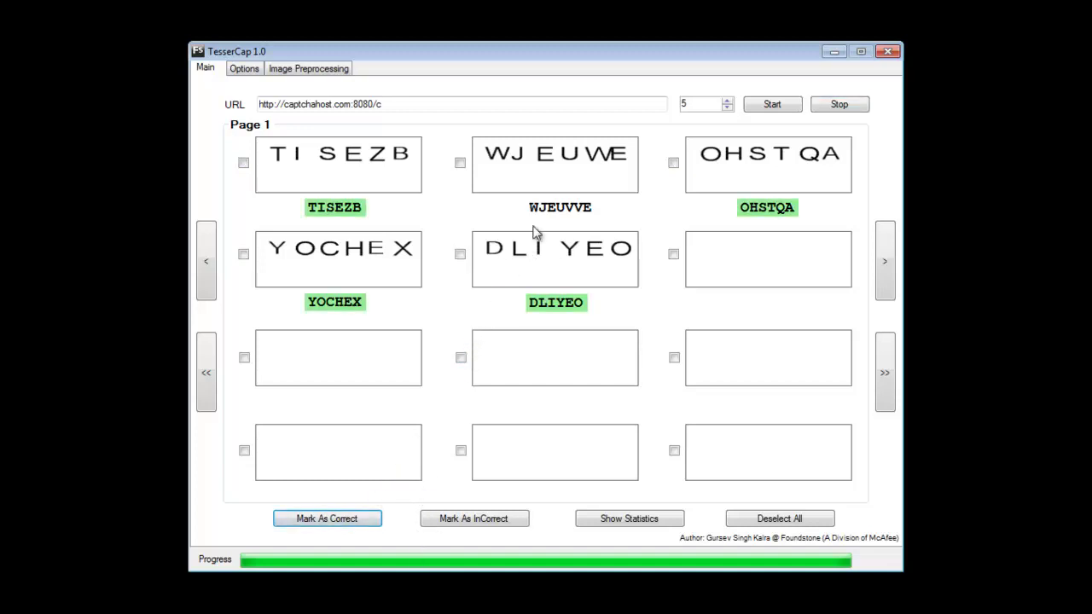
click(563, 183)
click(462, 521)
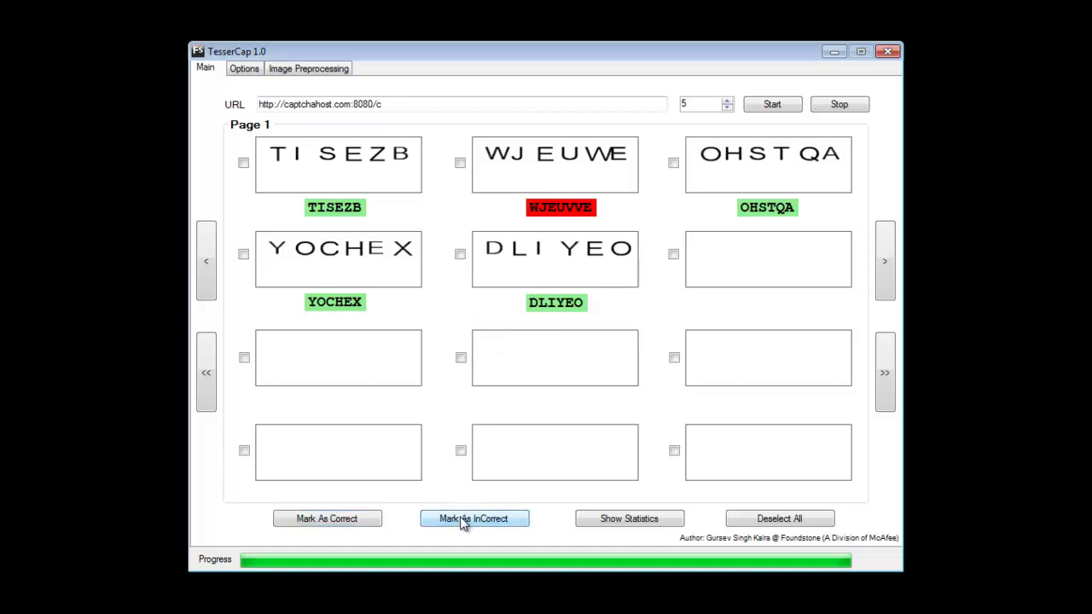
Review the test statistics for the marked results and close them.
click(615, 522)
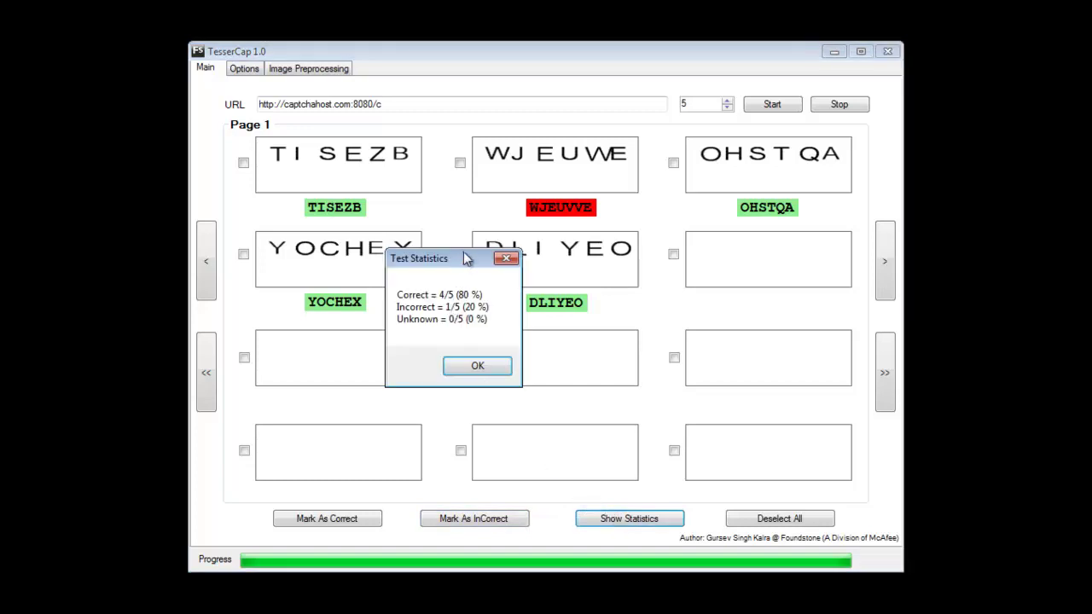
drag(463, 262, 569, 346)
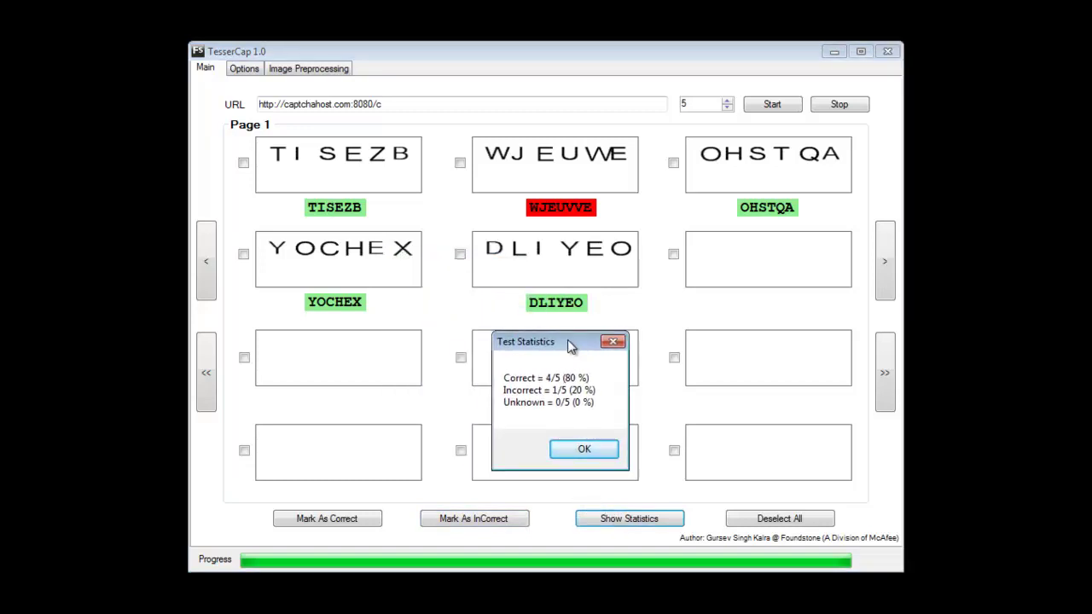
click(570, 459)
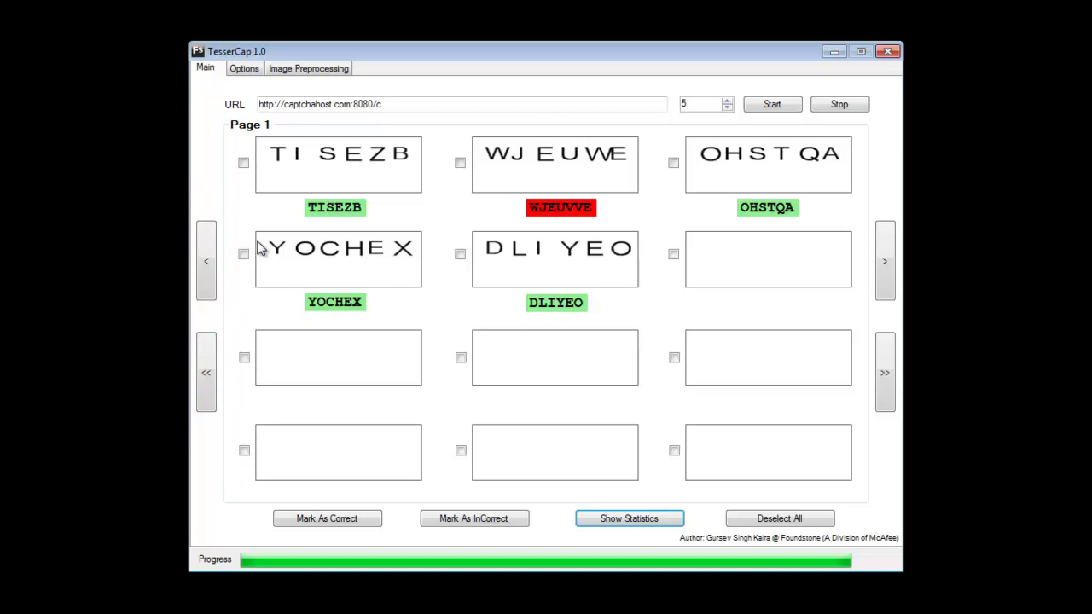
Restrict the Tesseract-OCR character set to lower case and special characters, excluding upper case and numerics.
click(247, 69)
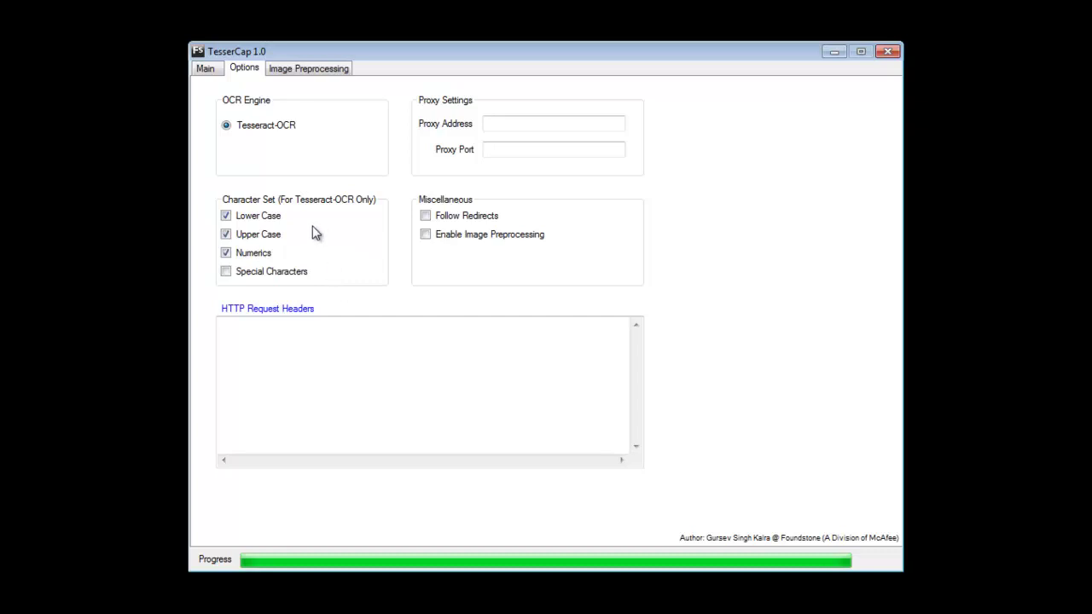
click(241, 239)
click(242, 253)
click(248, 271)
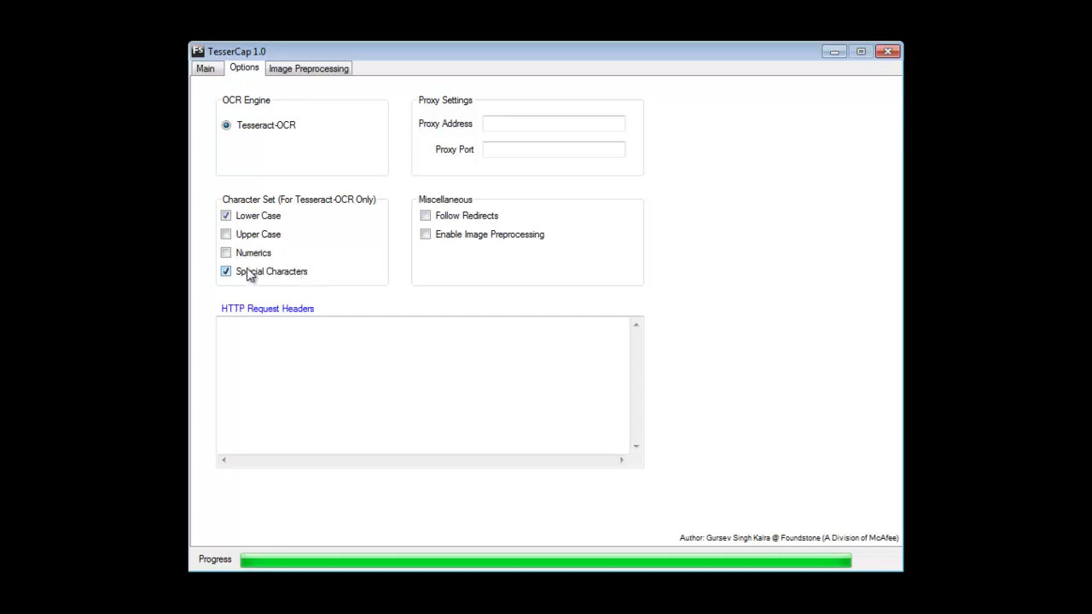
Run the five-CAPTCHA test again with the changed character set and dismiss the completion message.
click(216, 71)
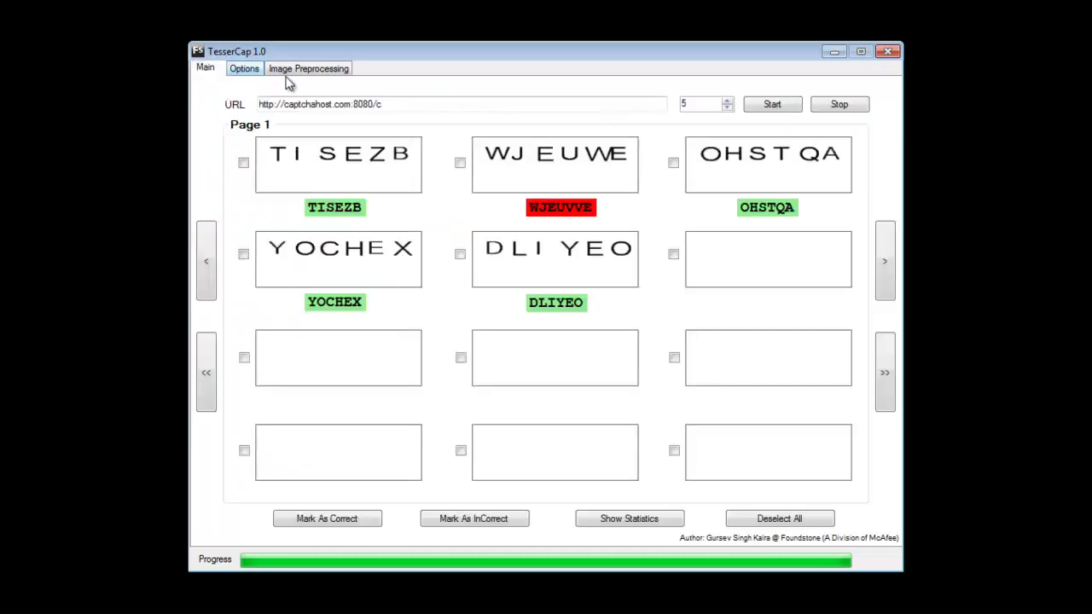
click(758, 108)
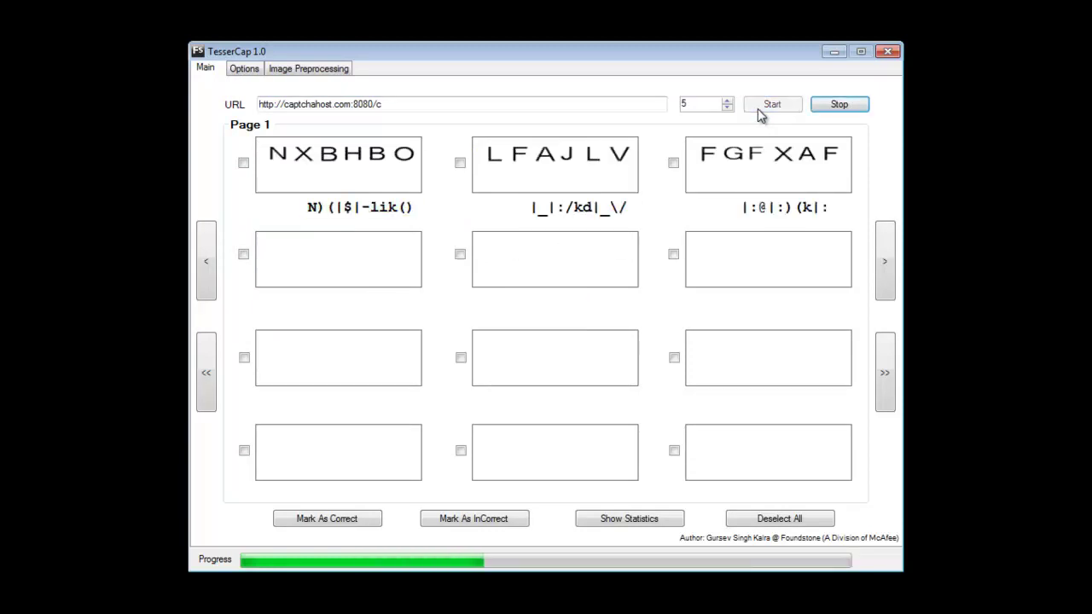
click(499, 364)
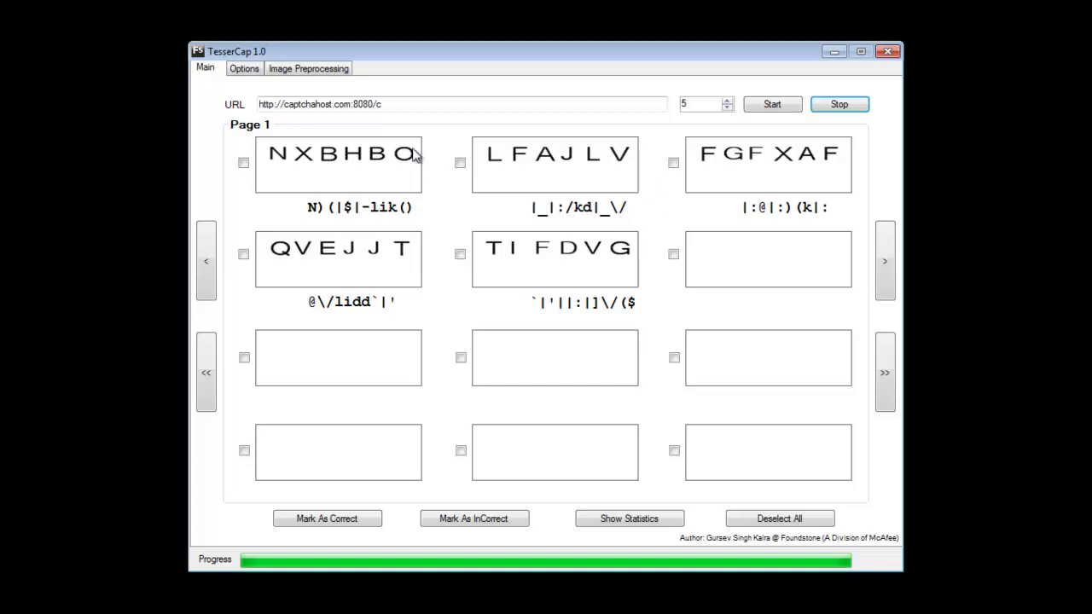
click(246, 70)
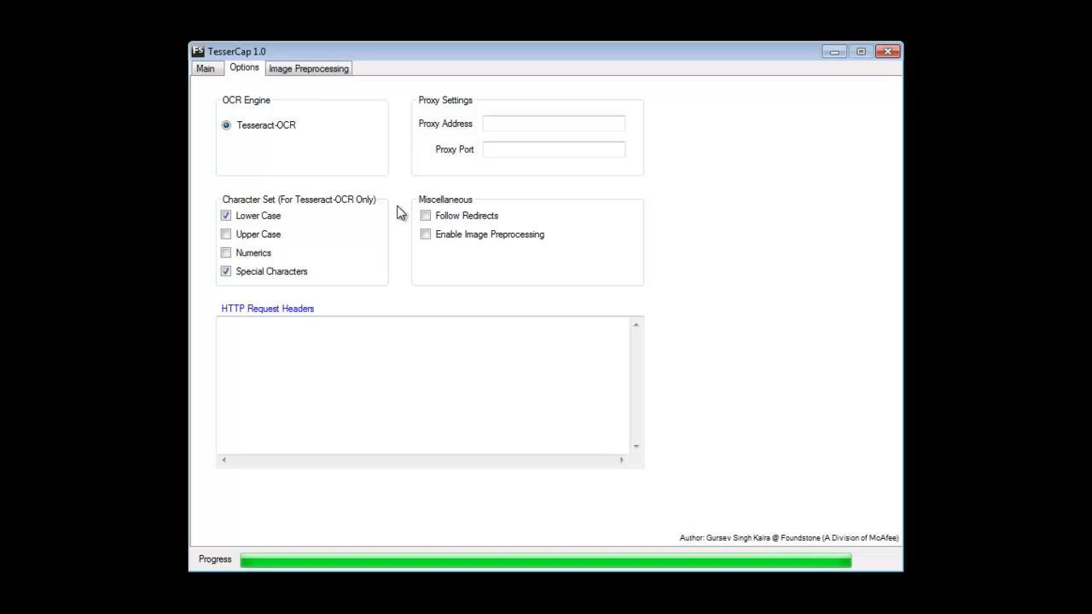
click(213, 68)
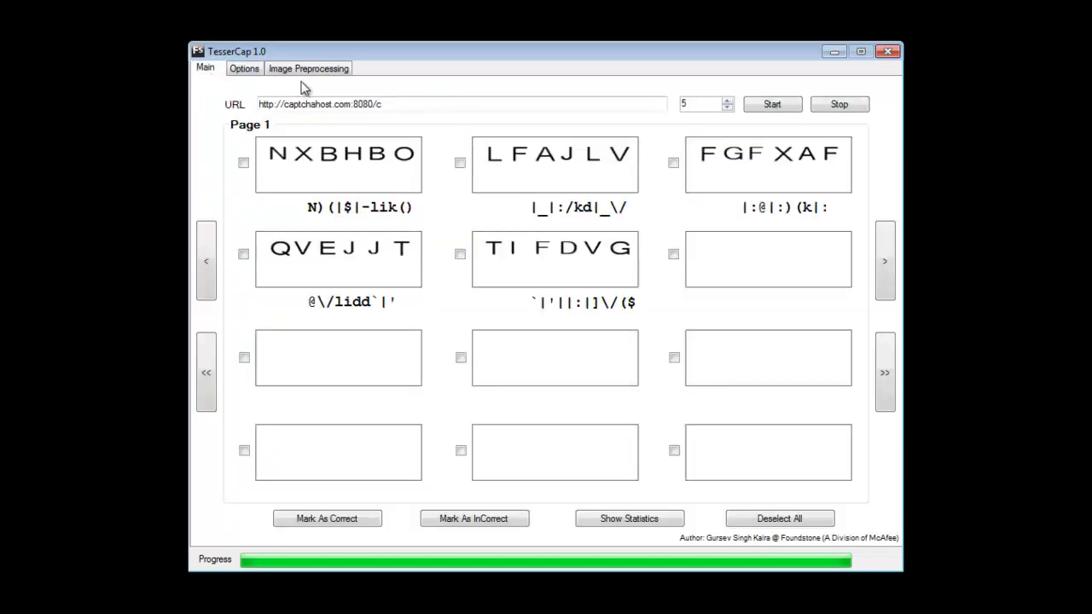
click(391, 103)
text(/302)
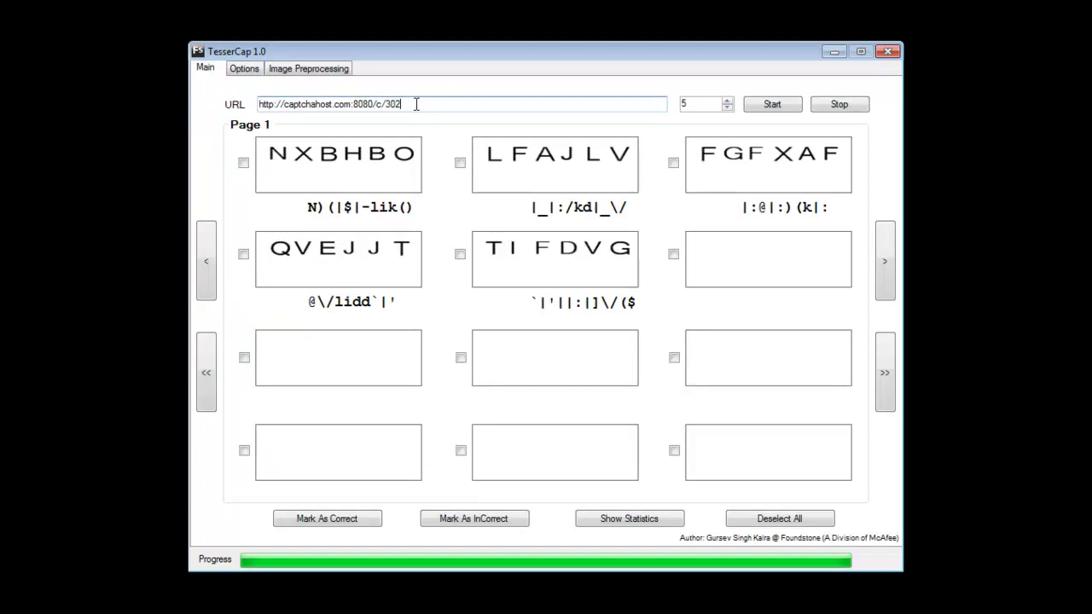
key(Left)
key(Left)
key(Left)
click(772, 105)
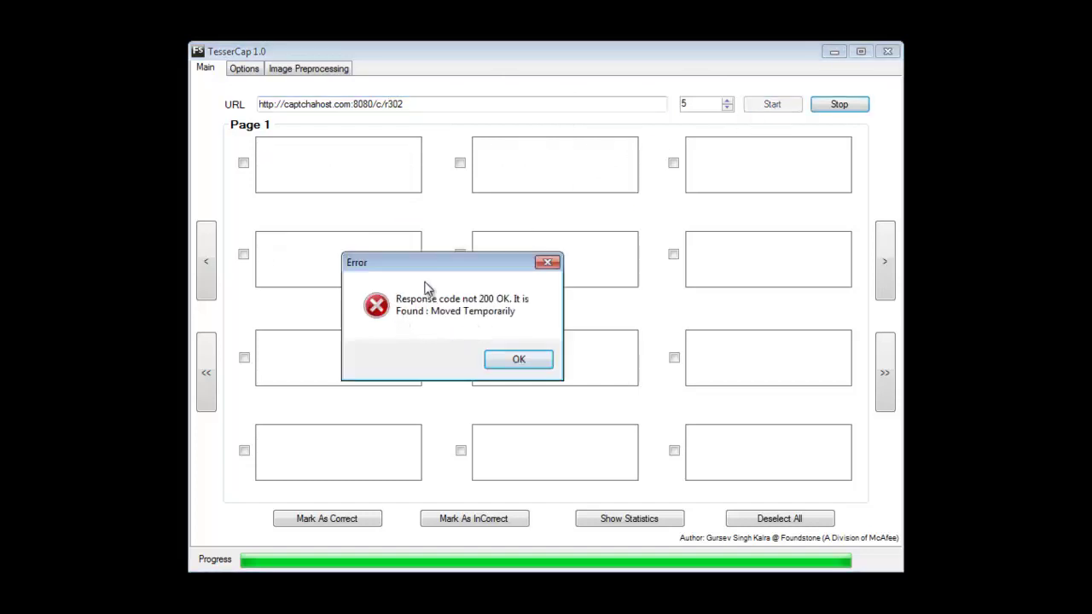
click(516, 359)
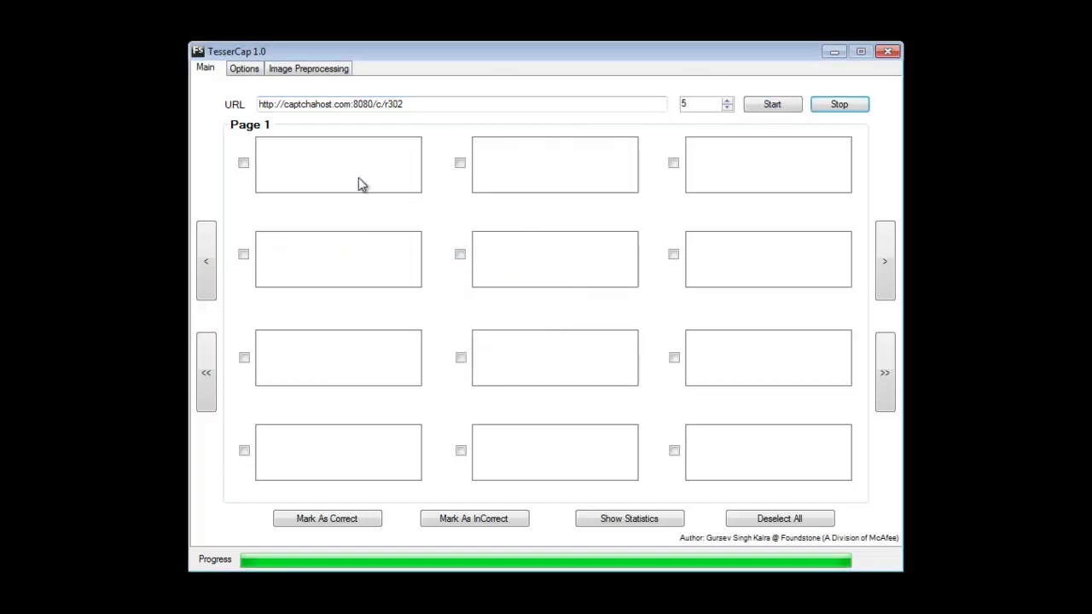
Enable Follow Redirects and rerun the test on the r302 URL, dismissing the completion message.
click(253, 73)
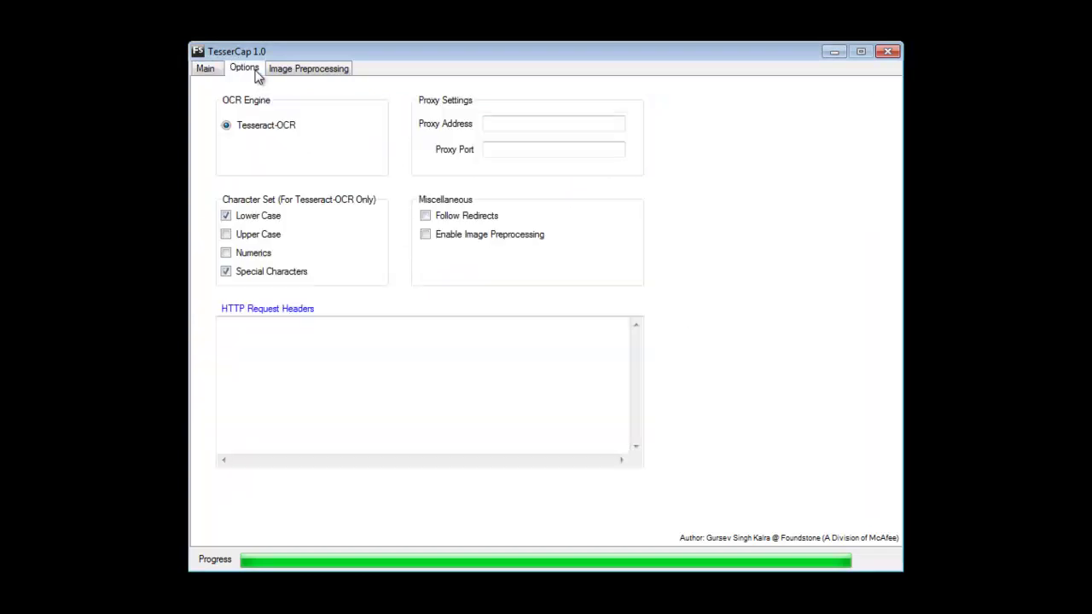
click(425, 216)
click(209, 70)
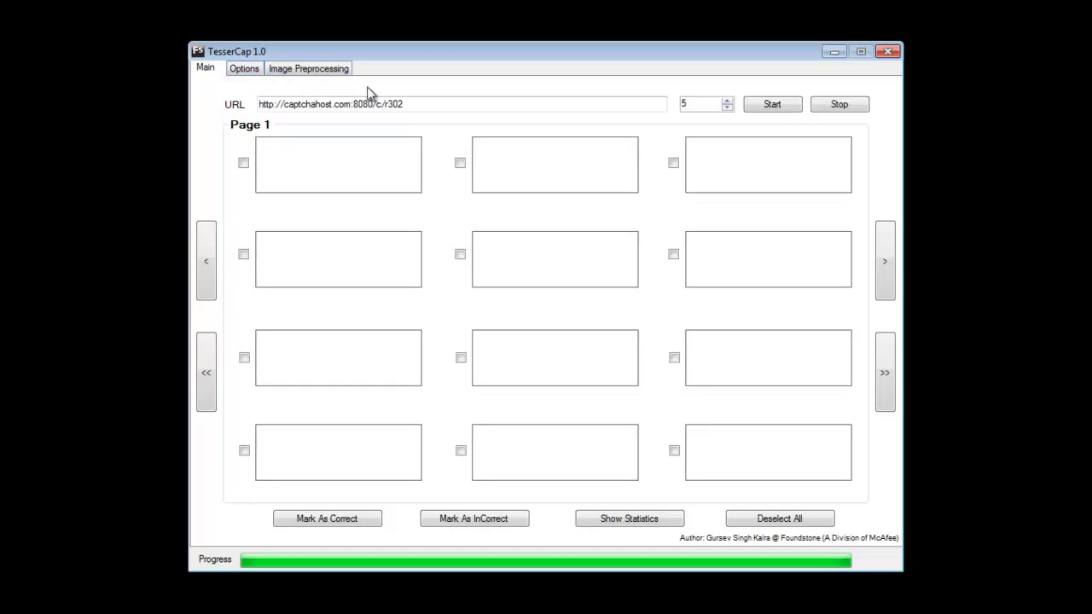
click(778, 114)
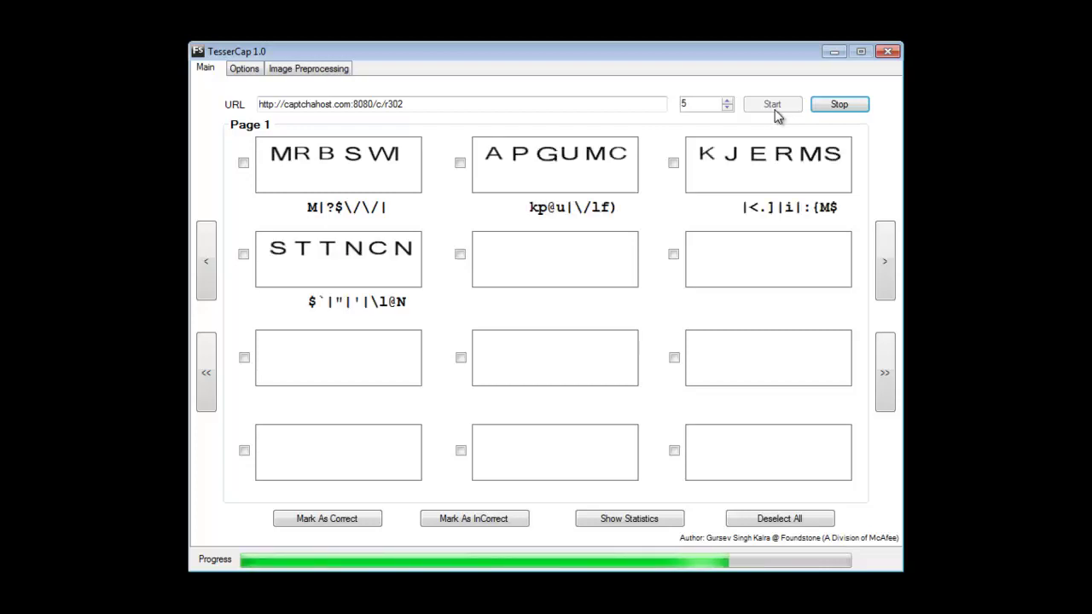
key(Return)
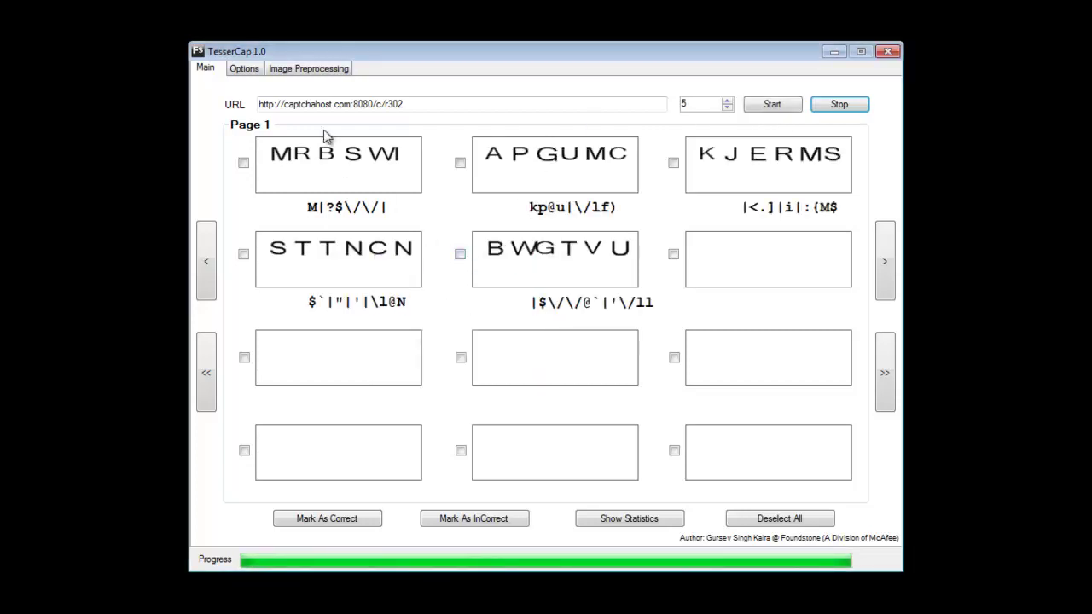
click(255, 75)
click(277, 366)
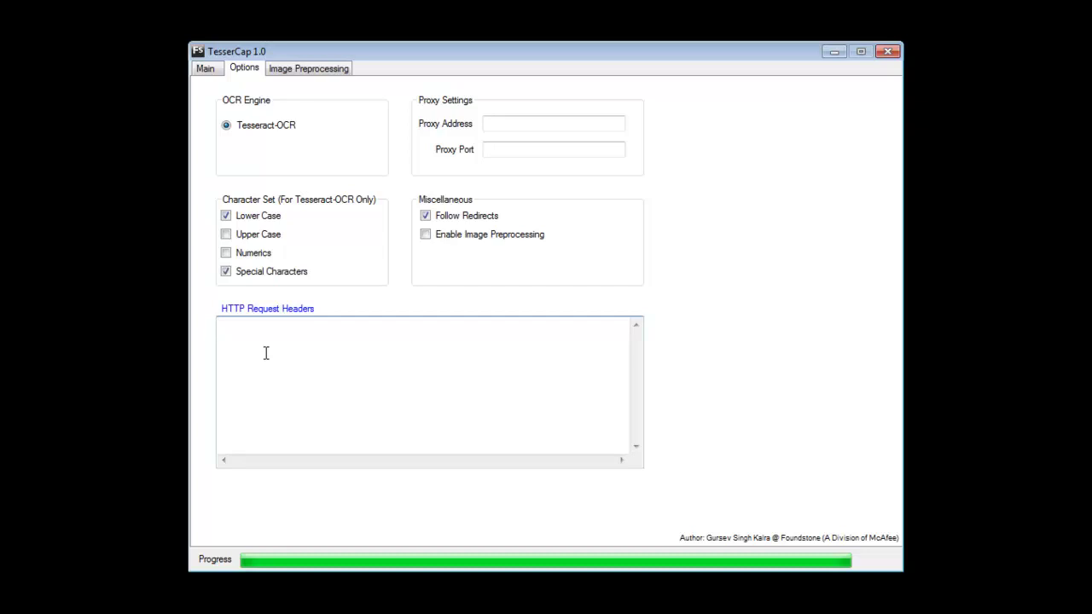
text(Referer: http://www.test.com)
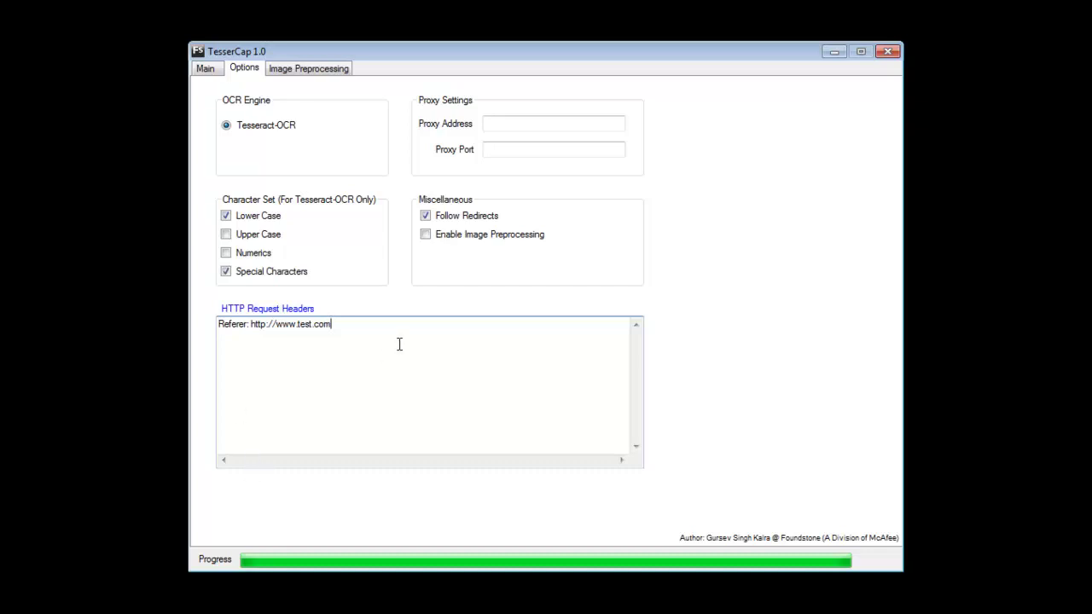
key(Return)
key(BackSpace)
text(Cookie:)
Clear all the HTTP request headers and disable Follow Redirects.
key(ctrl+a)
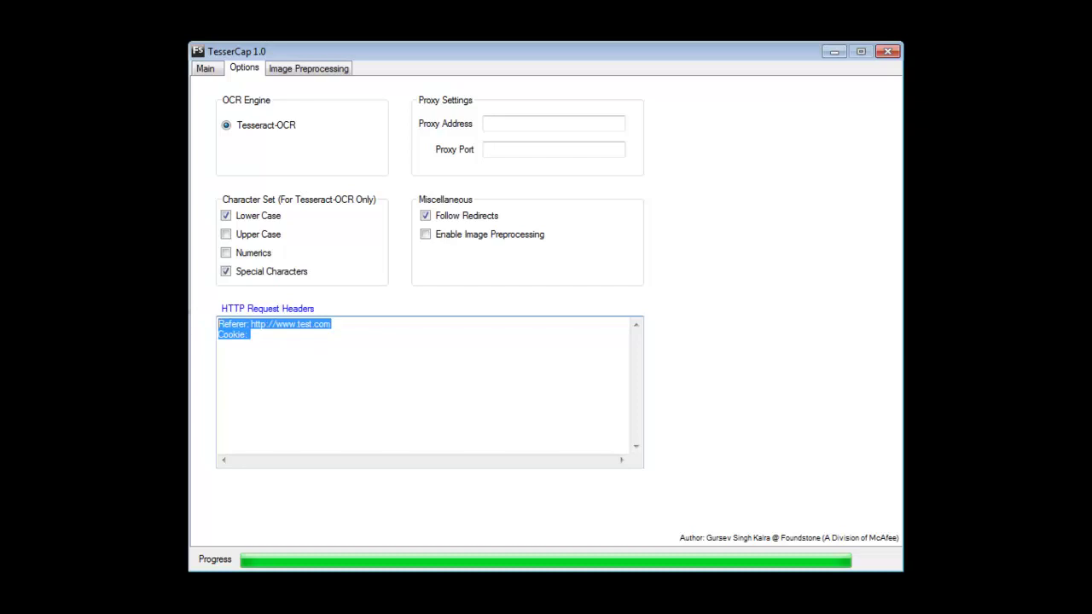
key(Delete)
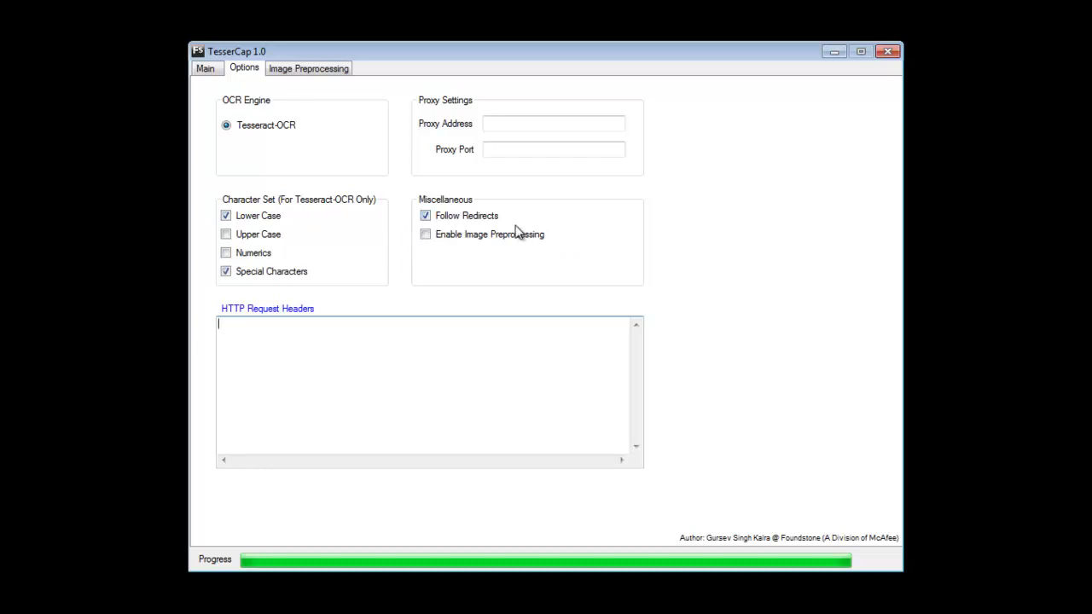
click(426, 216)
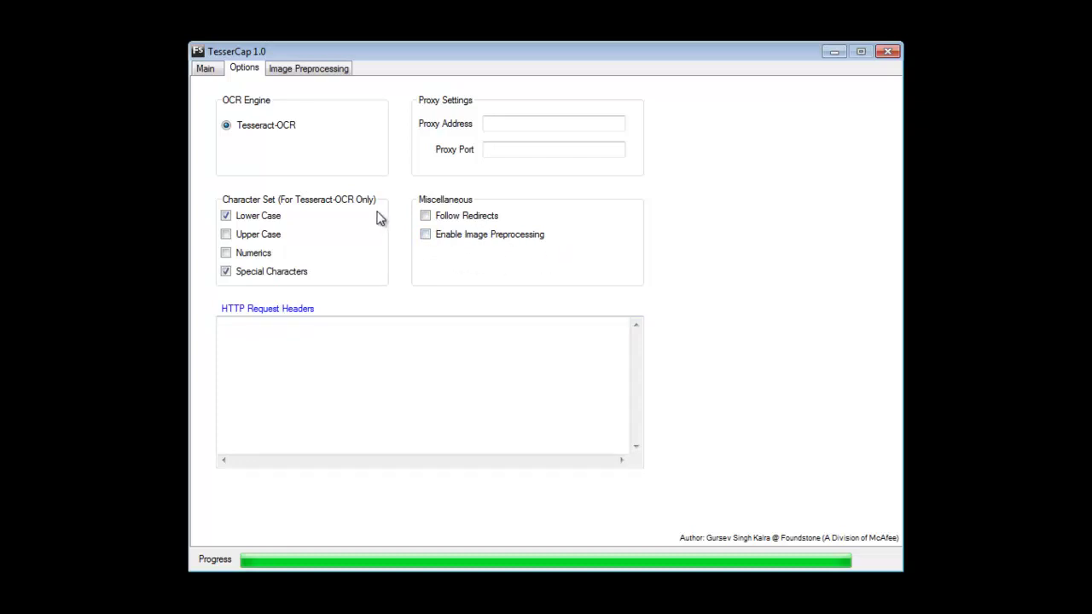
click(205, 69)
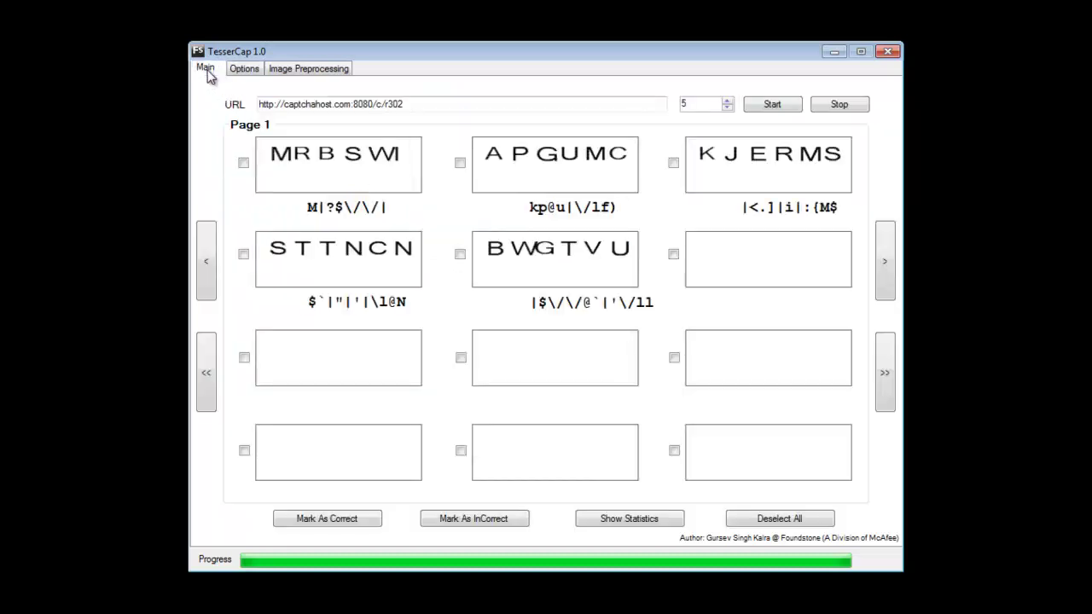
click(436, 105)
key(BackSpace)
key(BackSpace)
key(BackSpace)
text(m)
key(BackSpace)
text(t)
Reduce the number of CAPTCHAs to 1, run the test and dismiss the completion message.
click(727, 107)
click(727, 107)
click(727, 107)
click(728, 107)
click(763, 109)
key(Return)
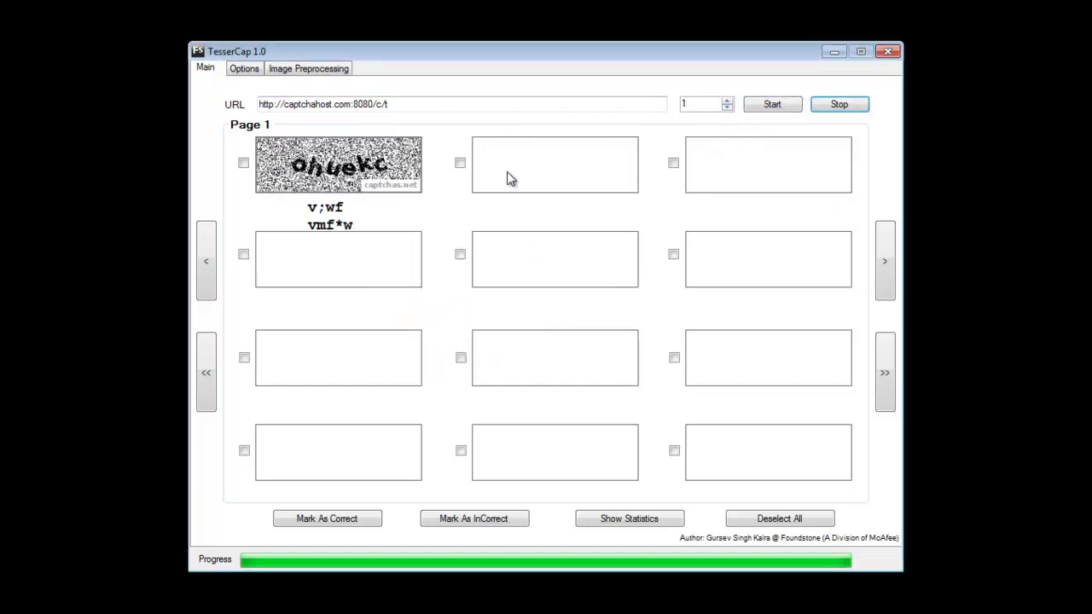
Send the retrieved noisy CAPTCHA to the image preprocessor and show its preprocessing stages.
right_click(343, 176)
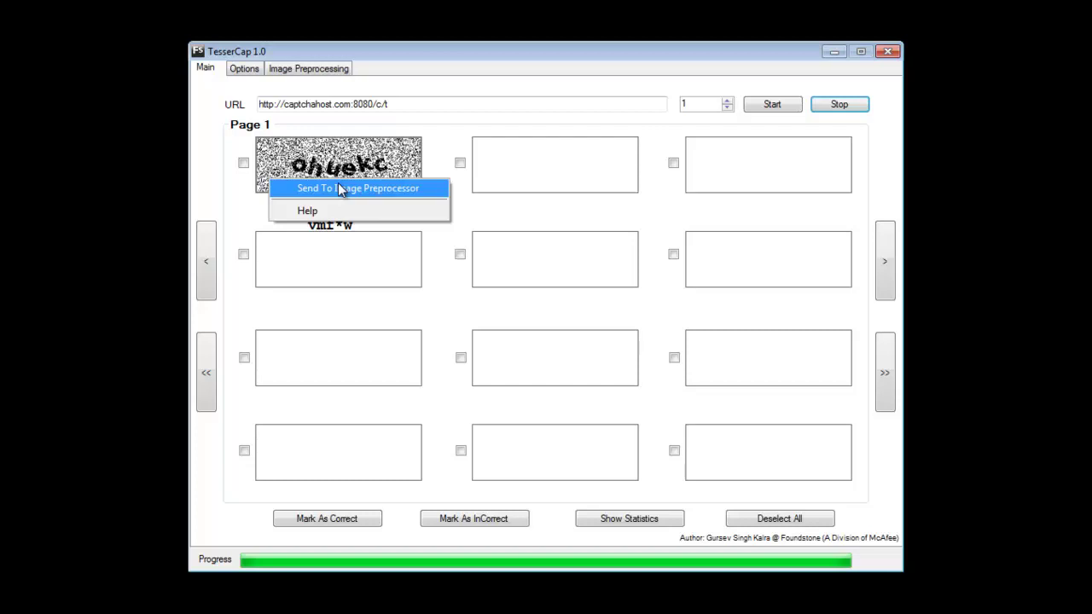
click(338, 188)
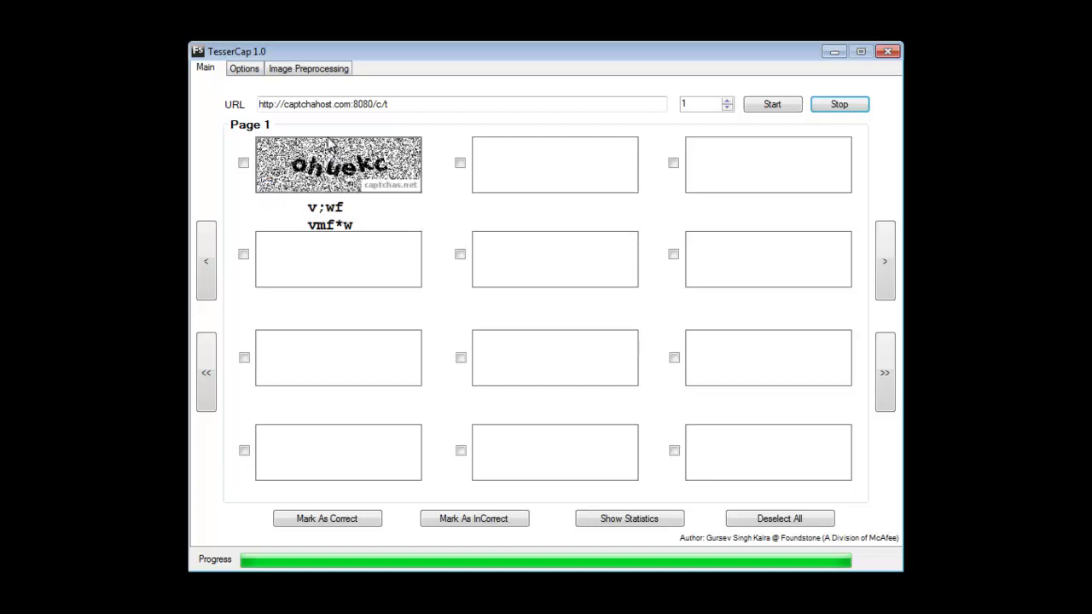
click(341, 70)
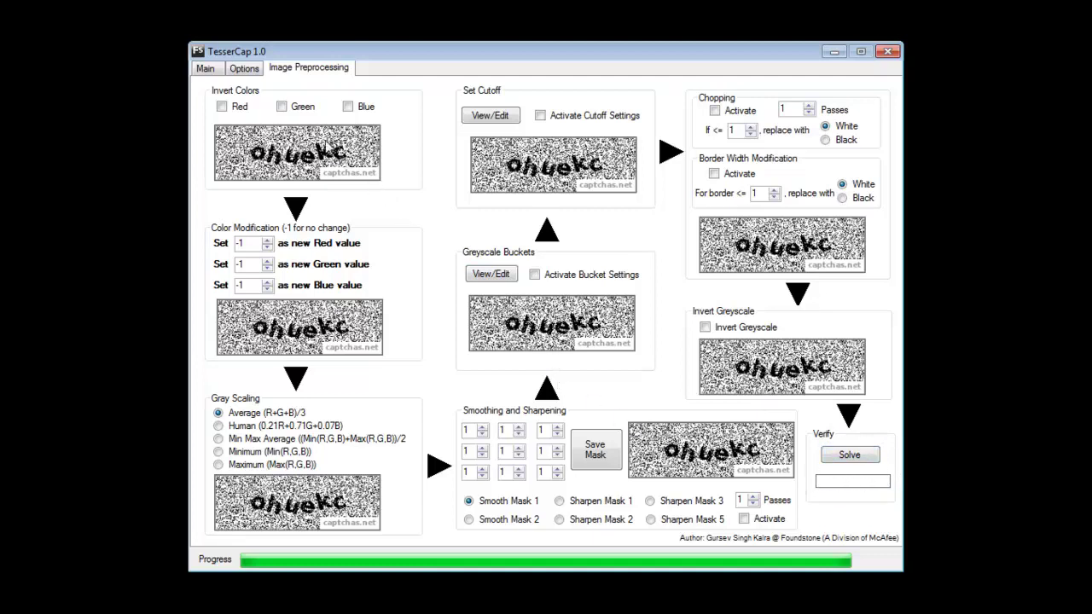
Enable image preprocessing in the options and return to the test results.
click(251, 70)
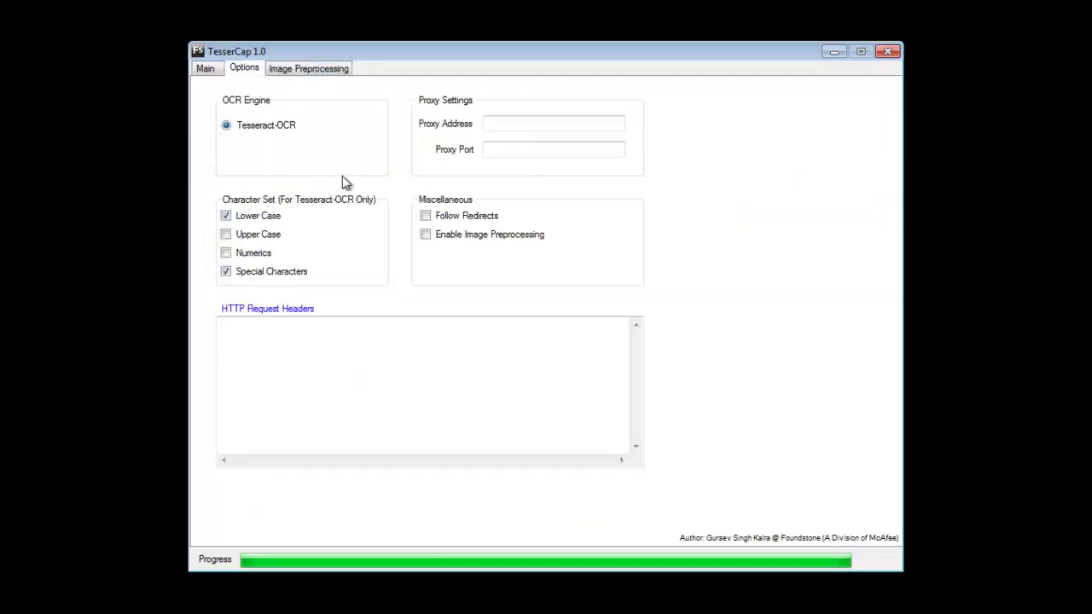
click(438, 237)
click(205, 70)
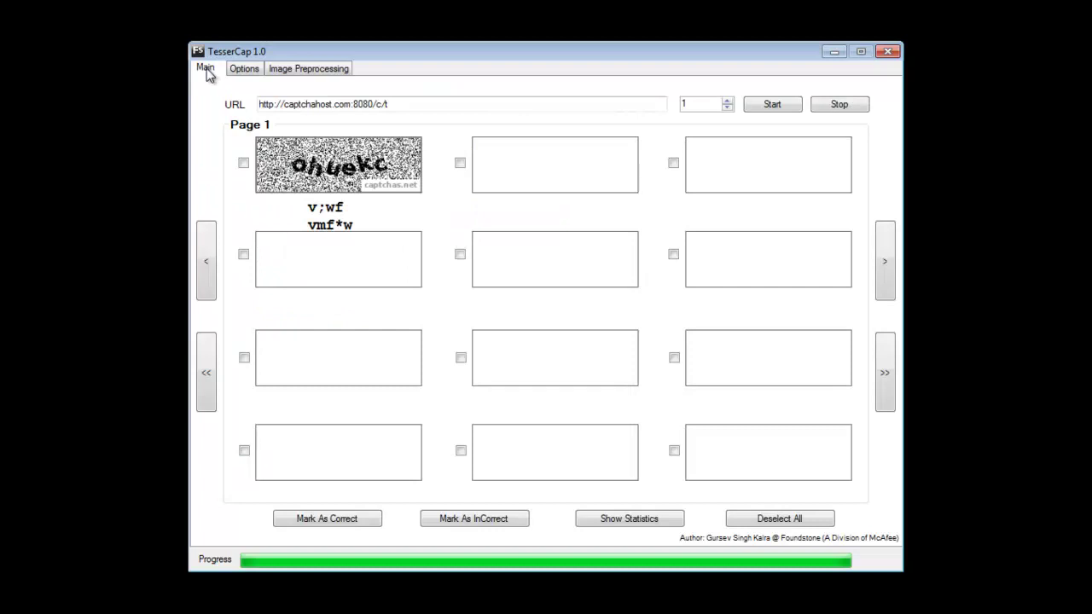